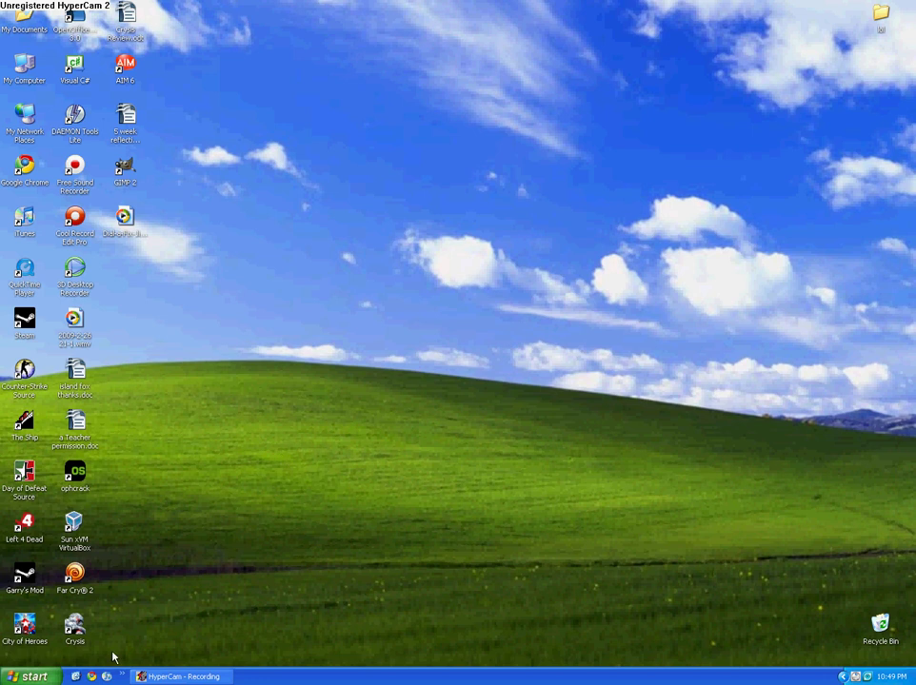
- Search Google in Chrome for "dial a fix" and open Softpedia's Dial-a-fix 0.60.0.24 page
click(92, 676)
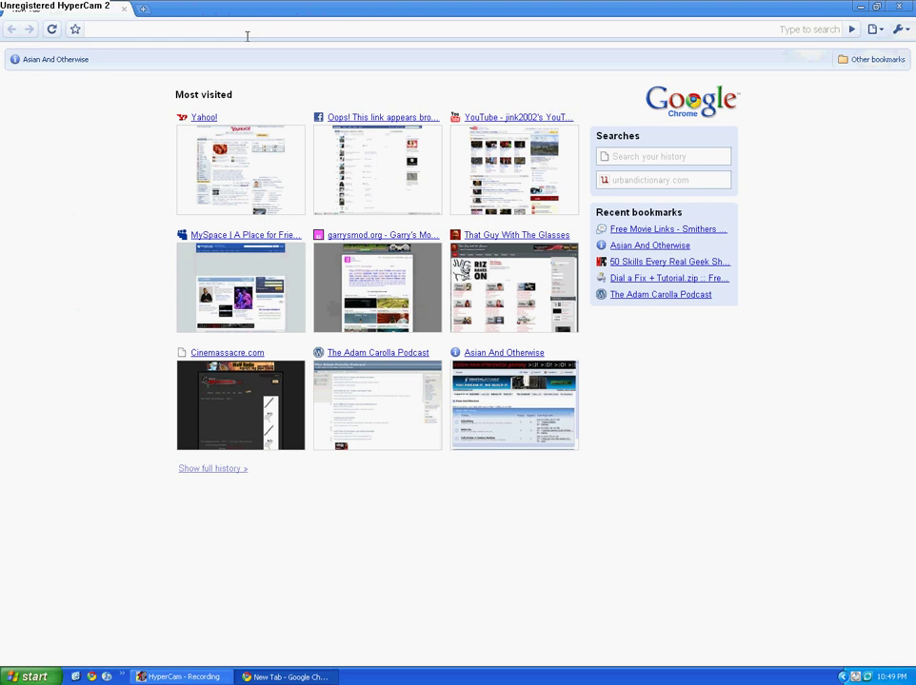
text(dial a fix)
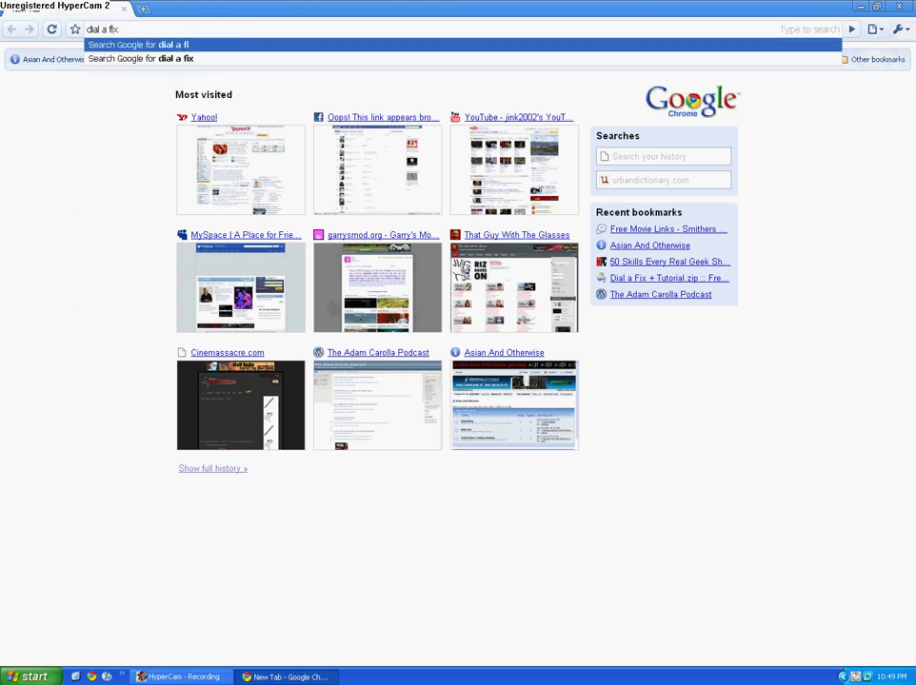
key(Return)
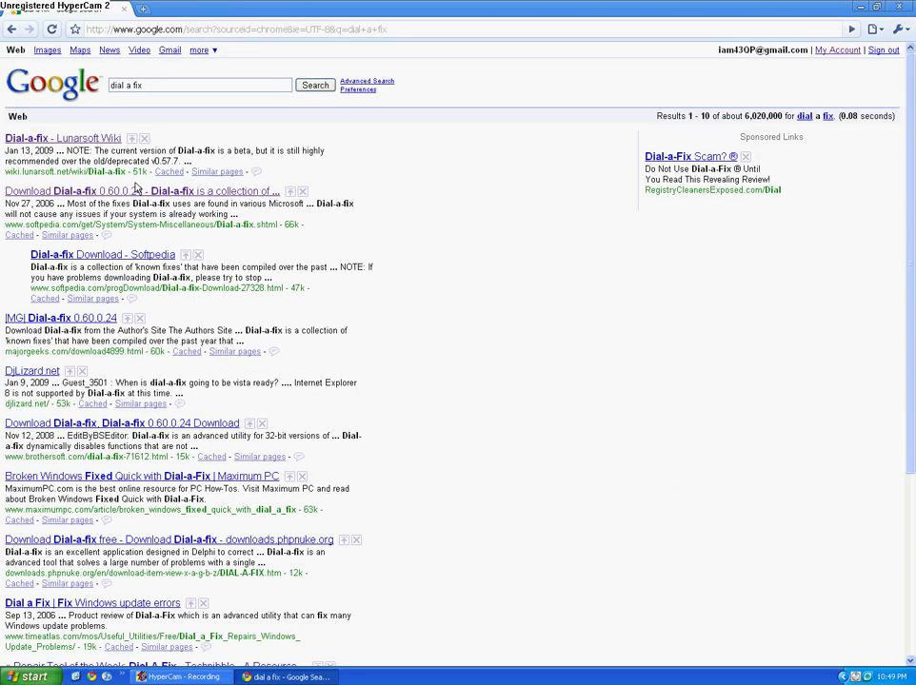
click(271, 191)
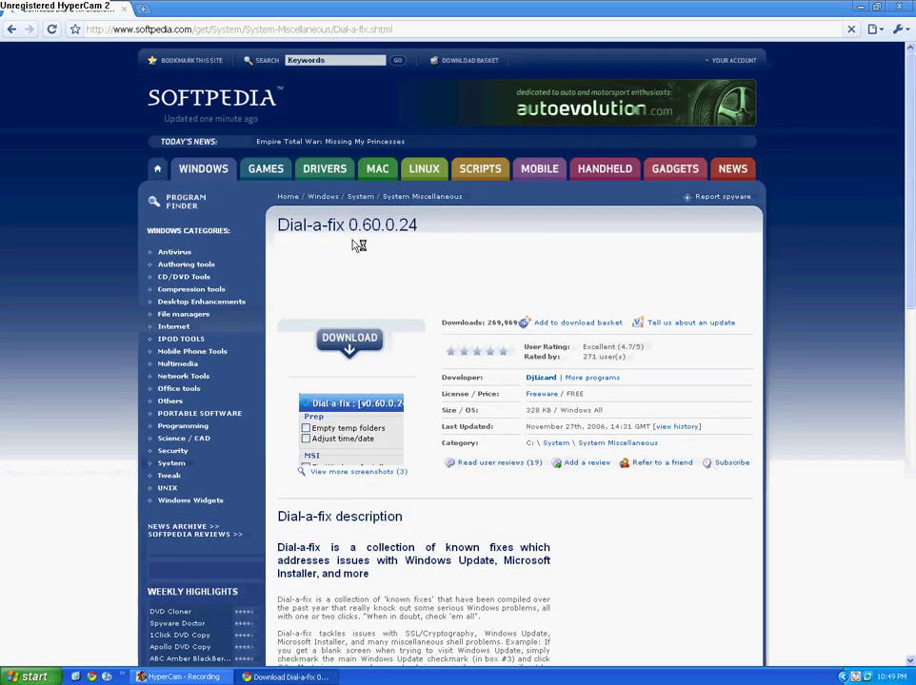
- Start the Dial-a-fix 0.60.0.24 download from the Softpedia page
drag(276, 225, 435, 231)
click(373, 226)
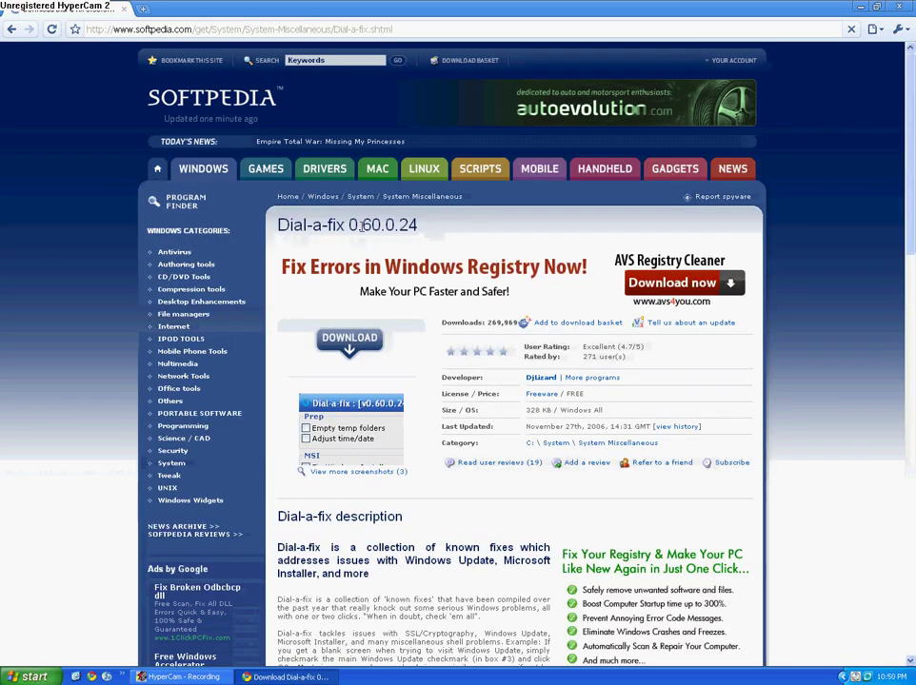
click(361, 344)
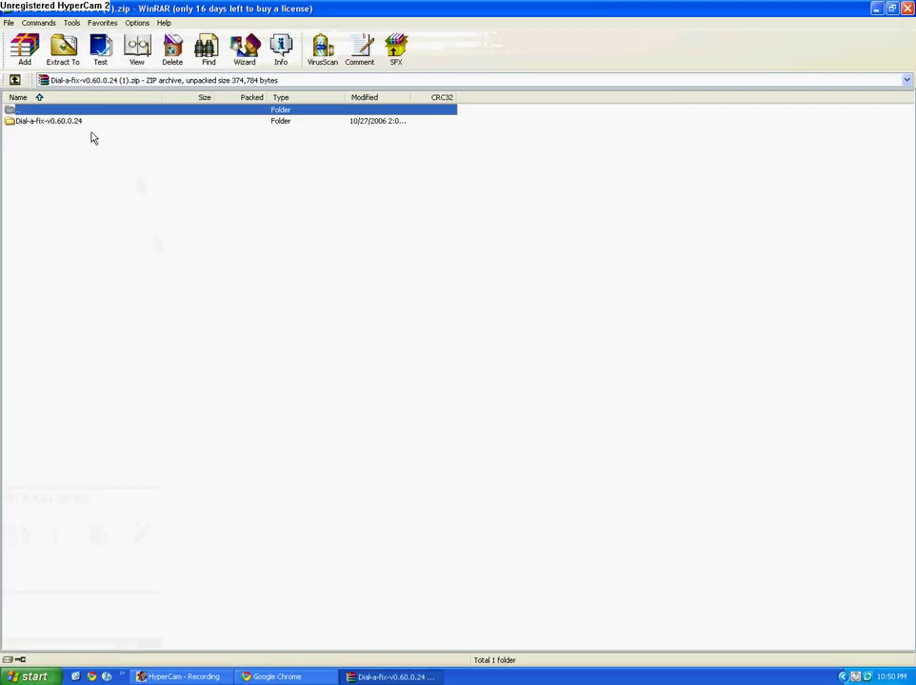
- Extract the Dial-a-fix-v0.60.0.24 folder from the downloaded ZIP archive to the Desktop
click(47, 124)
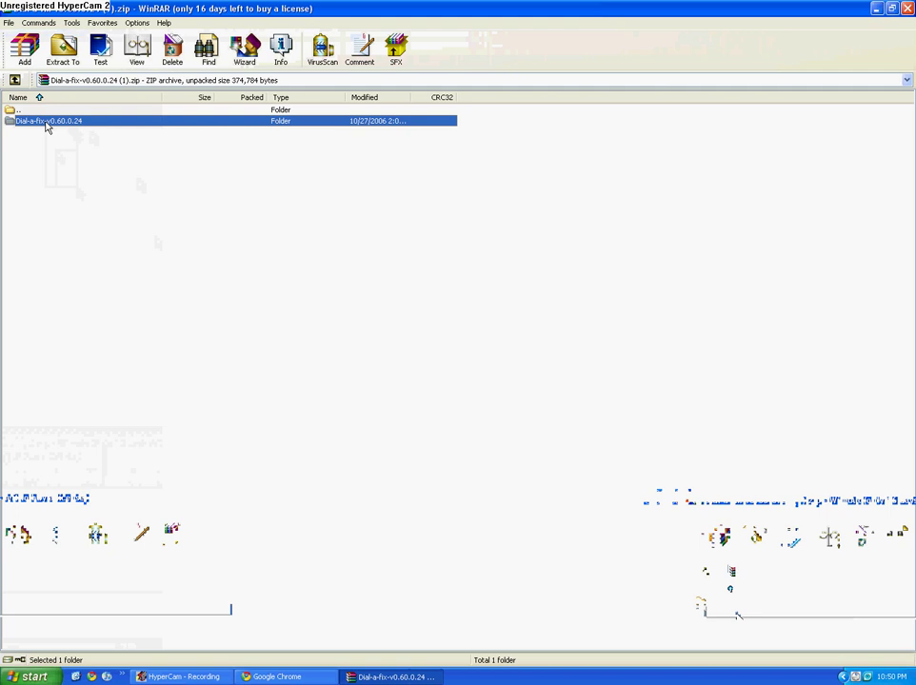
right_click(47, 126)
click(41, 171)
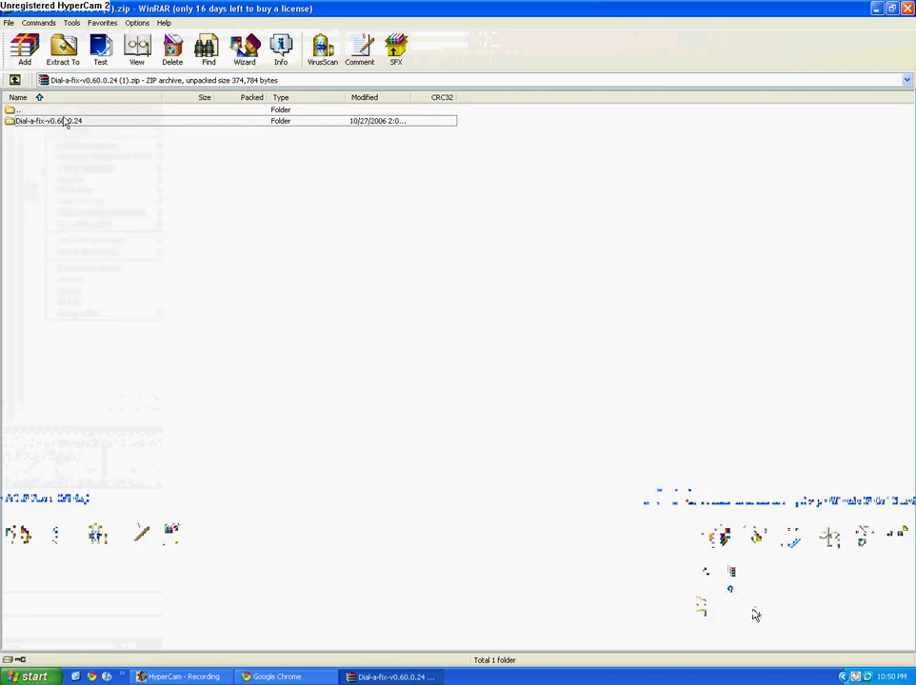
click(63, 48)
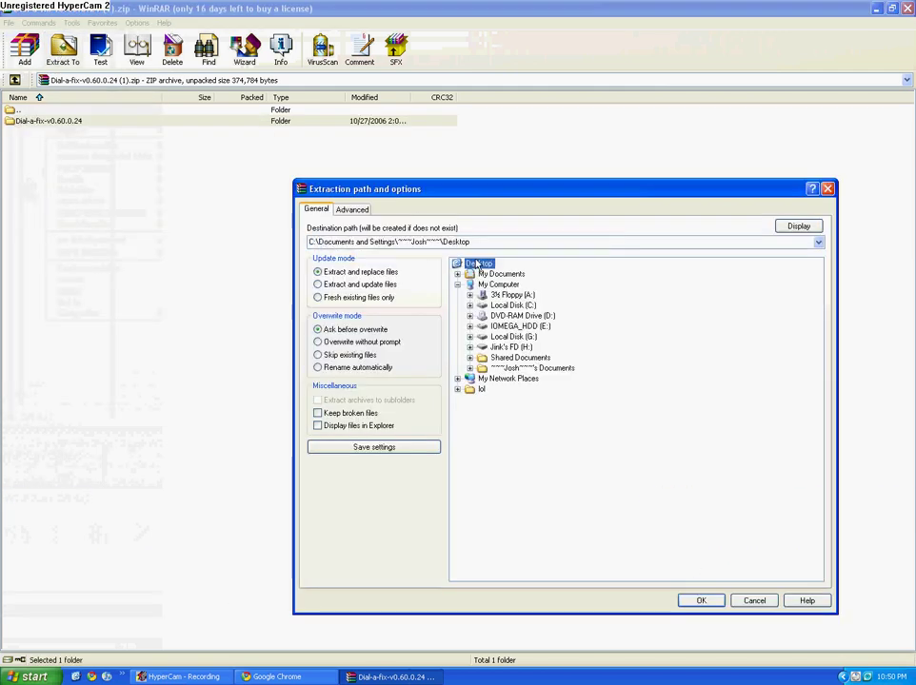
click(693, 601)
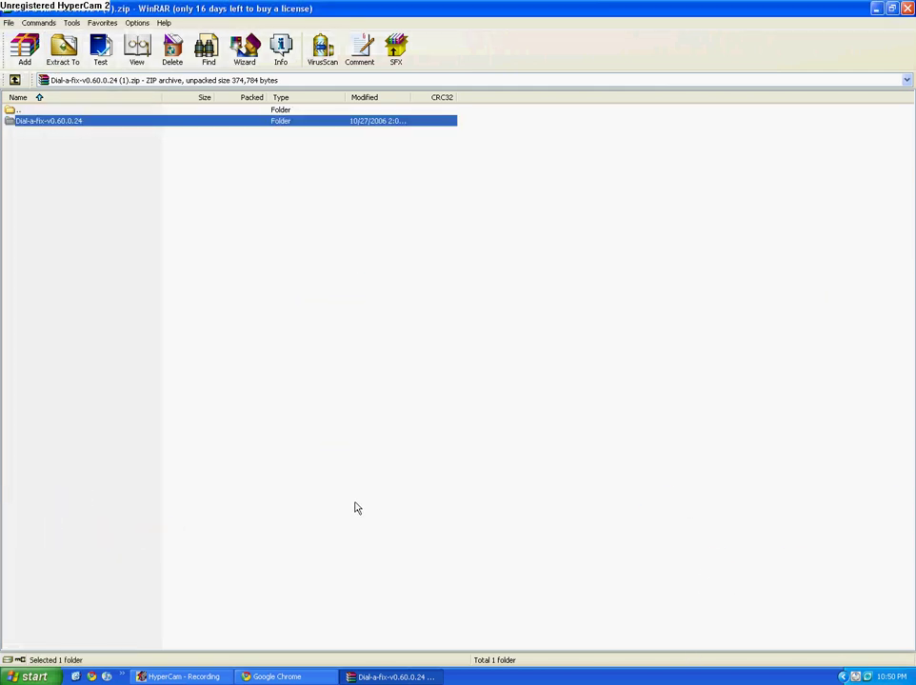
- Close the archive and all browser tabs, and move the Dial-a-fix-v0.60.0.24 folder to an empty area of the desktop
click(906, 7)
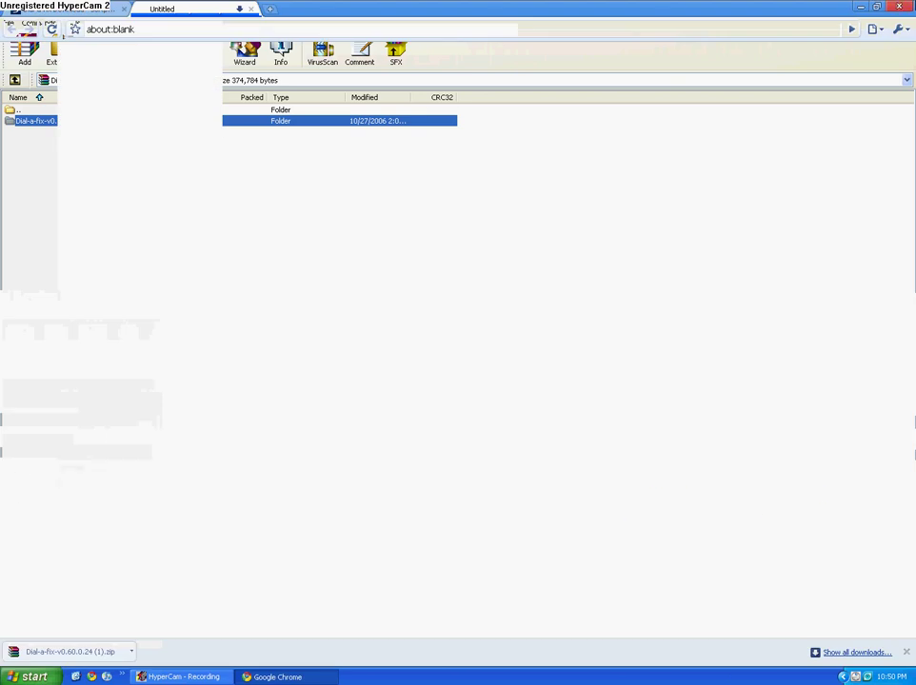
click(253, 10)
click(123, 9)
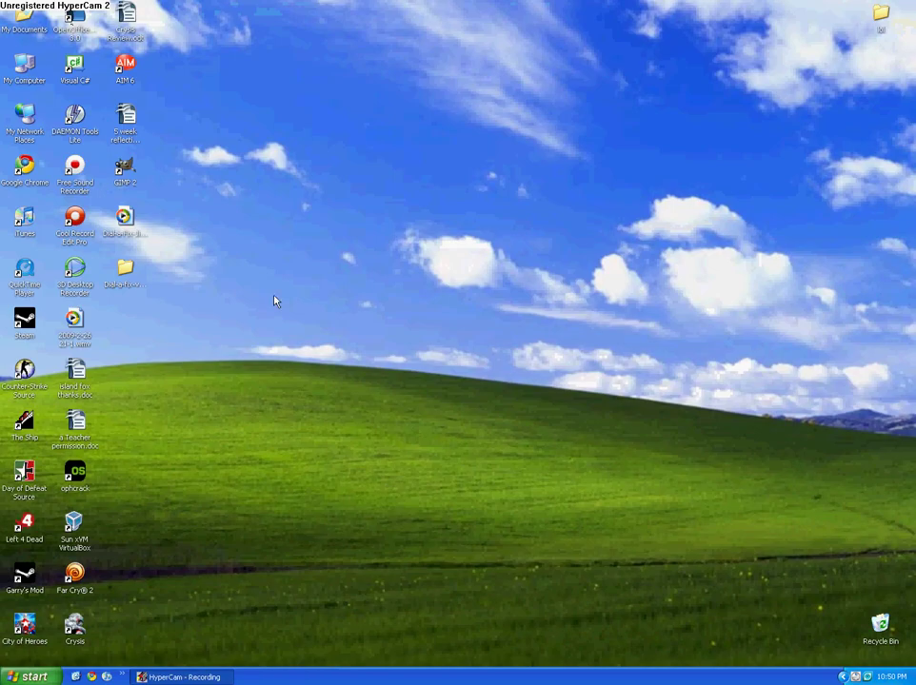
drag(125, 270, 428, 269)
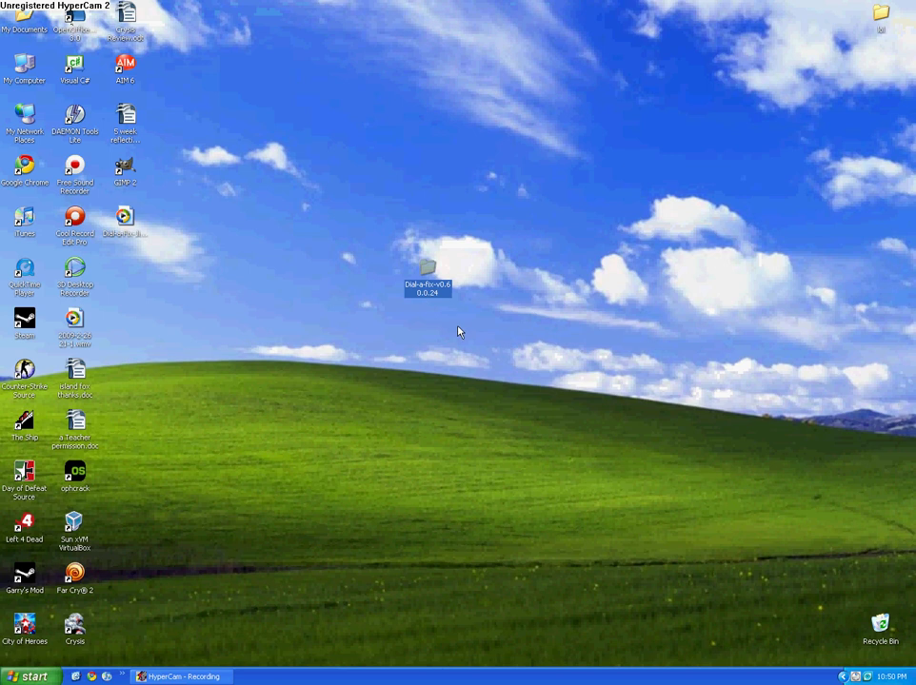
- Launch Dial-a-fix.exe from the Dial-a-fix-v0.60.0.24 desktop folder and close the folder window
double_click(427, 270)
key(ctrl+a)
click(390, 214)
click(345, 152)
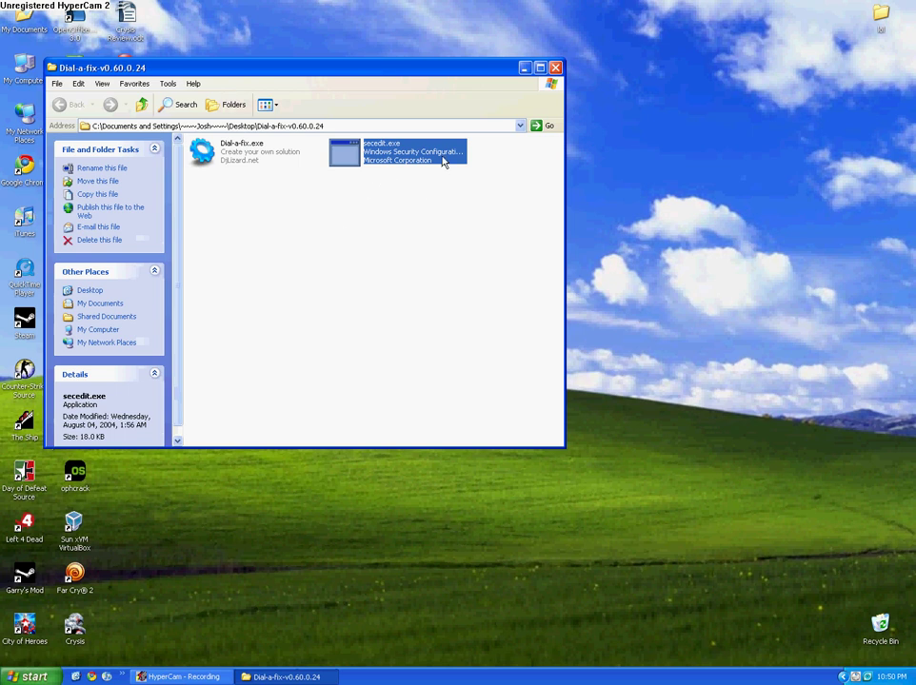
click(384, 248)
drag(344, 247, 255, 223)
double_click(215, 160)
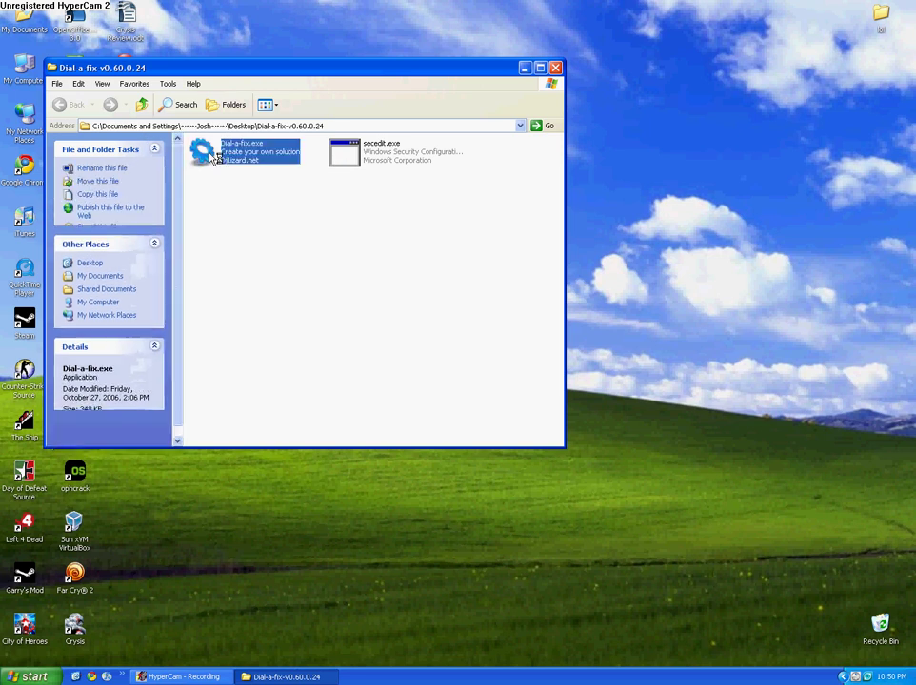
click(555, 66)
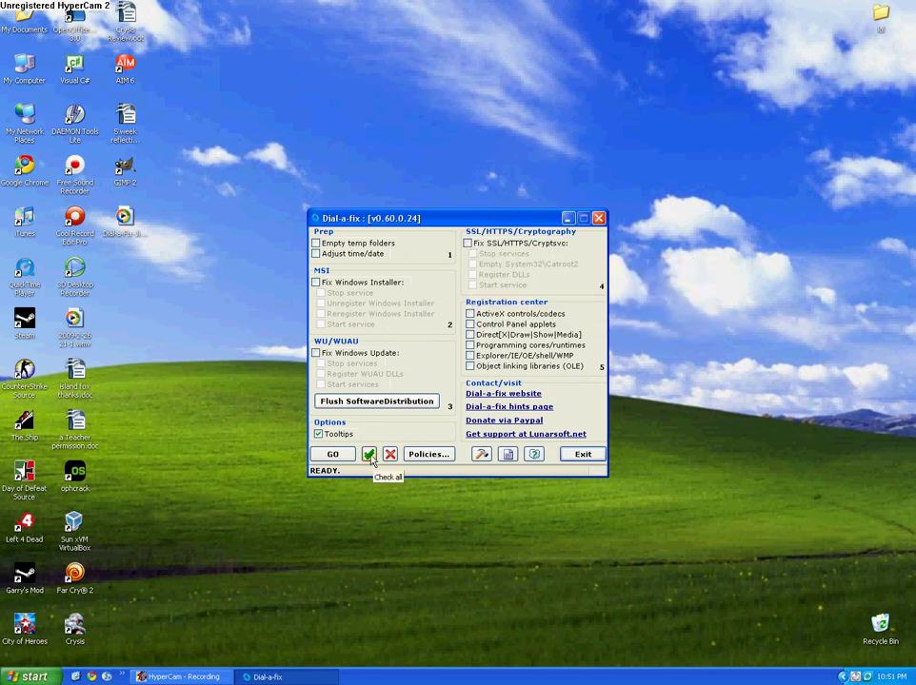
- Check all the fixes in Dial-a-fix, run them, and accept the current date and time settings
click(369, 455)
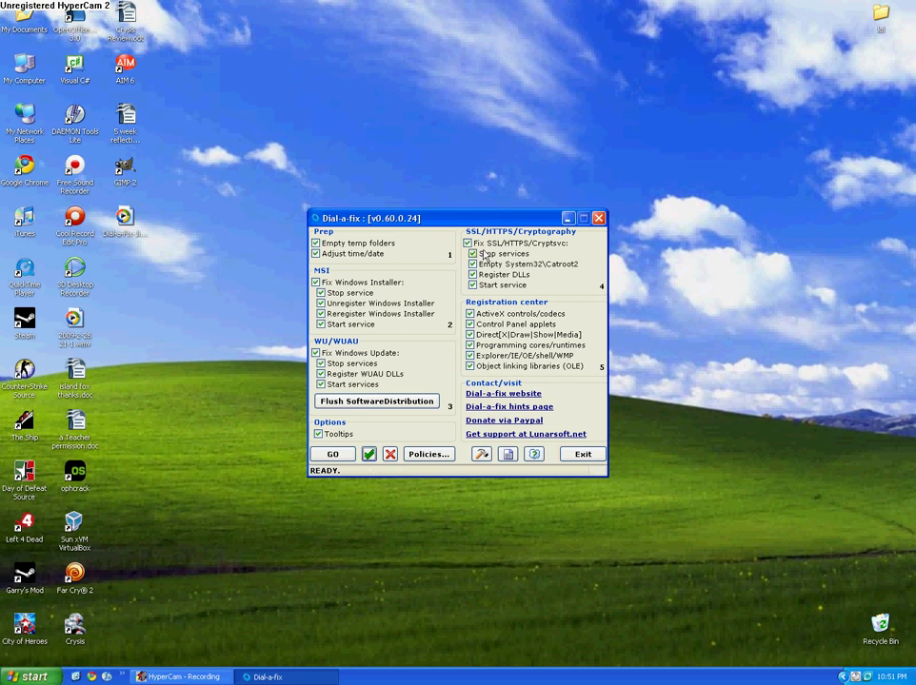
click(343, 457)
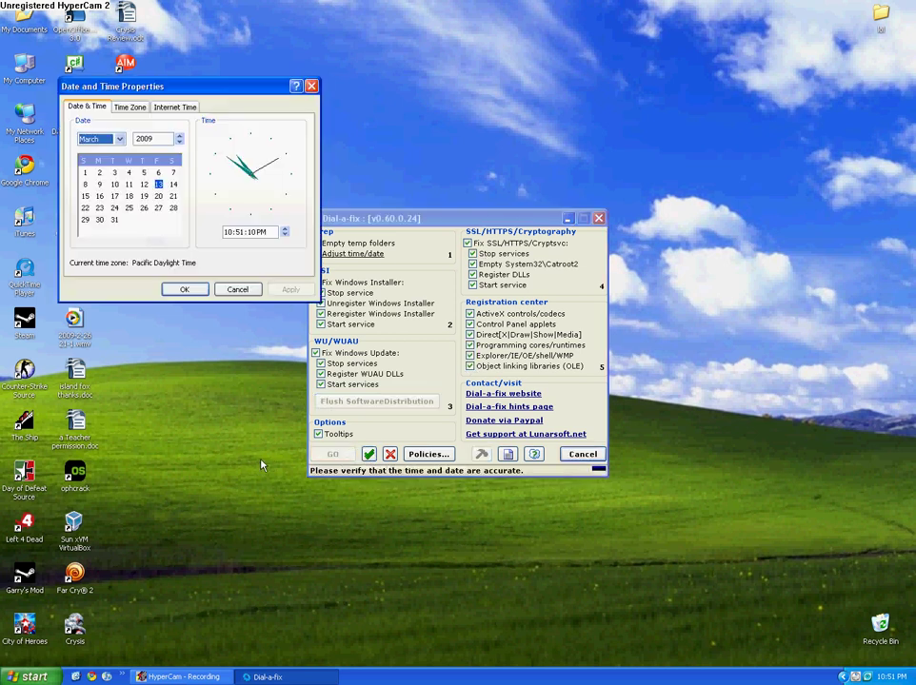
drag(381, 219, 457, 248)
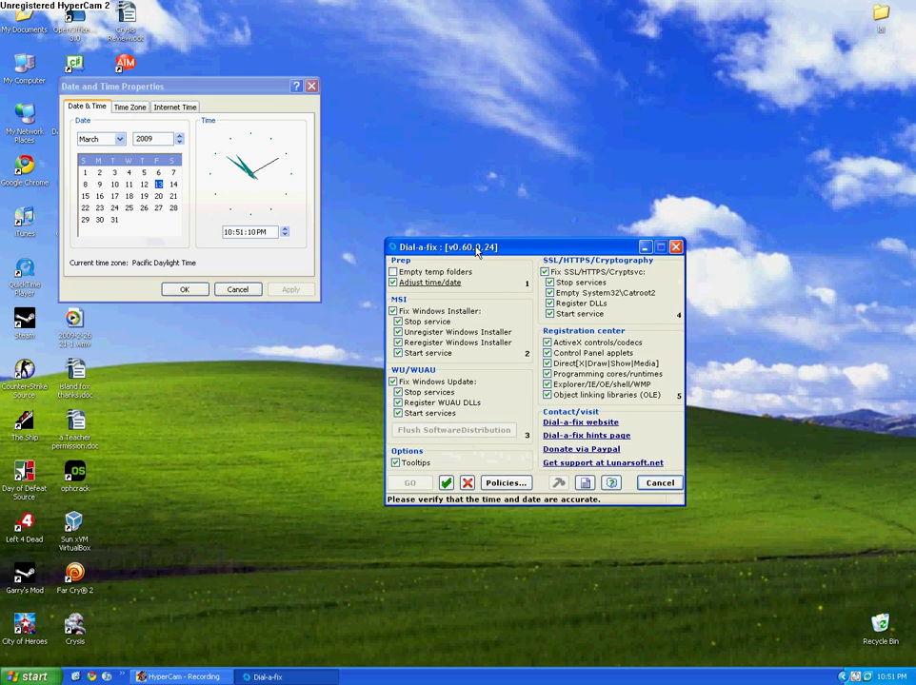
click(197, 294)
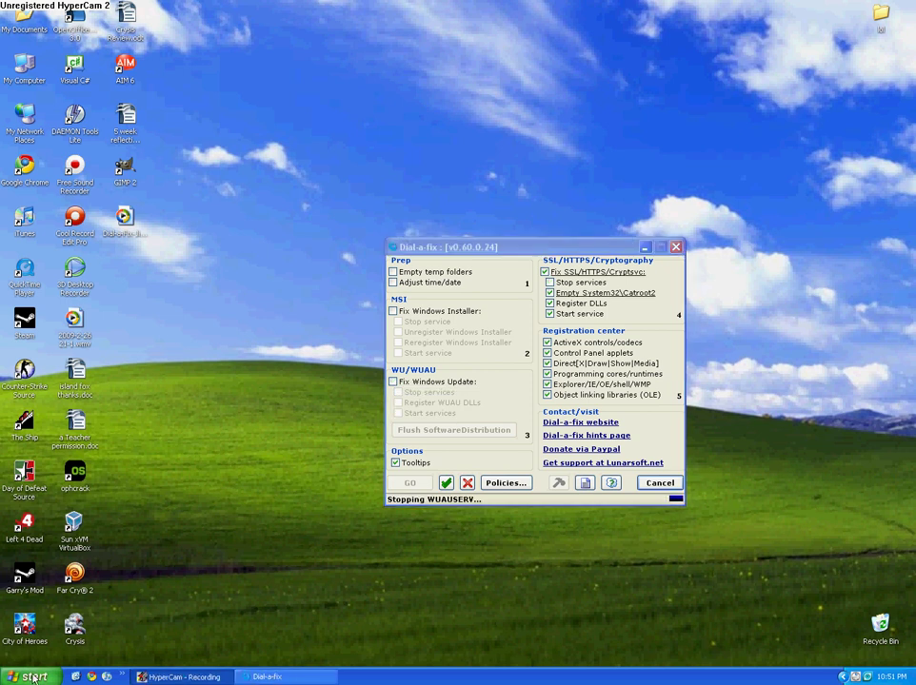
- Open the removable drive H: from My Computer, then move its window aside and minimize it
click(31, 680)
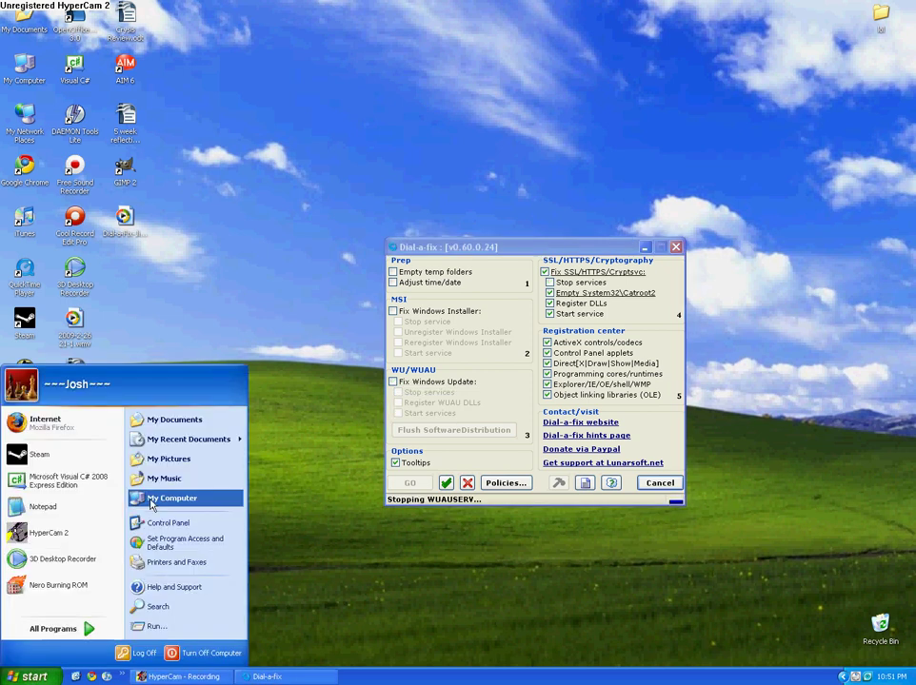
click(150, 502)
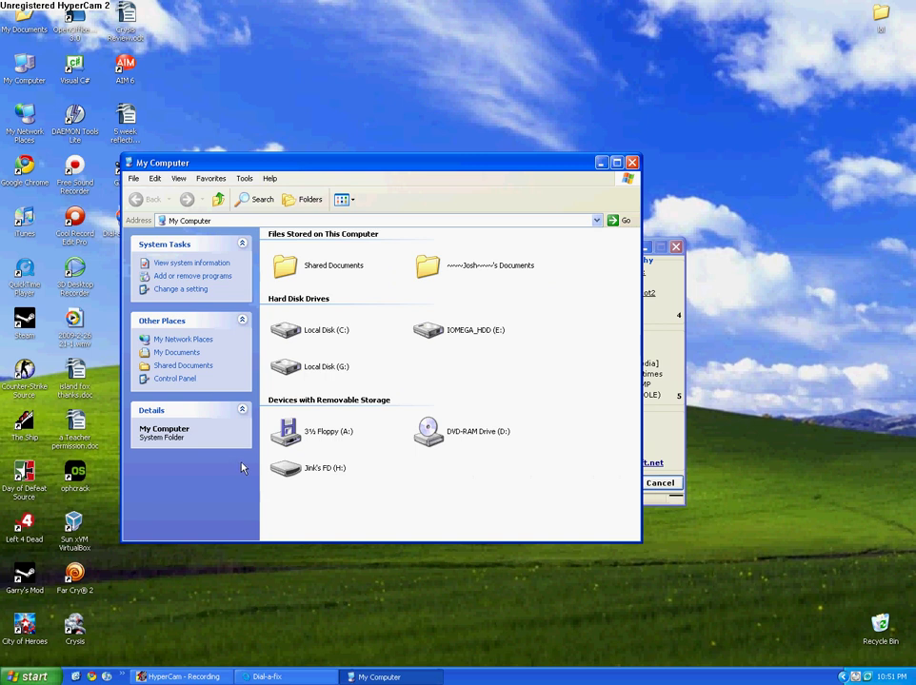
click(314, 471)
click(318, 470)
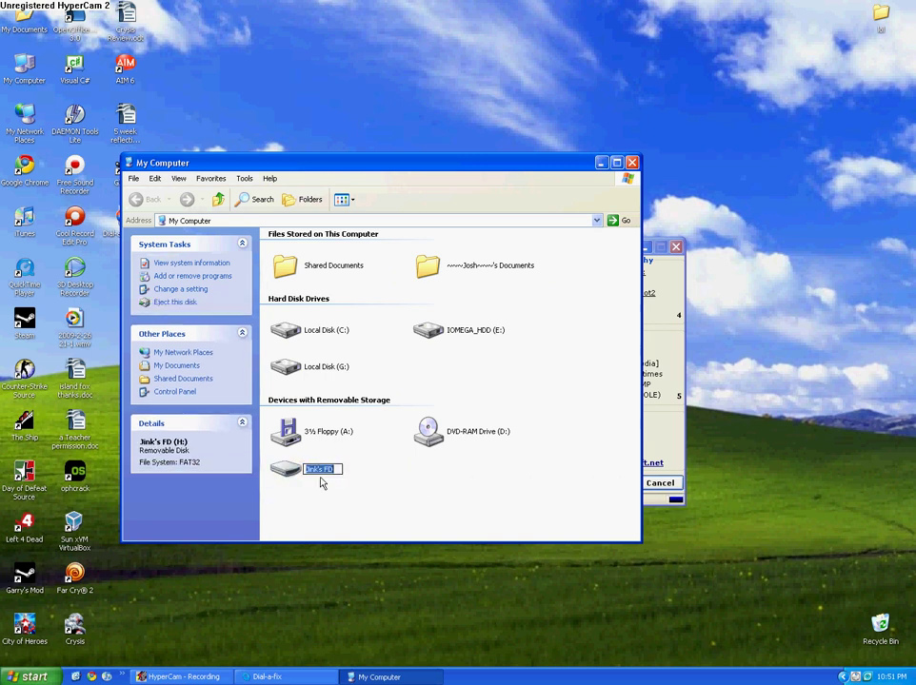
click(321, 500)
double_click(292, 473)
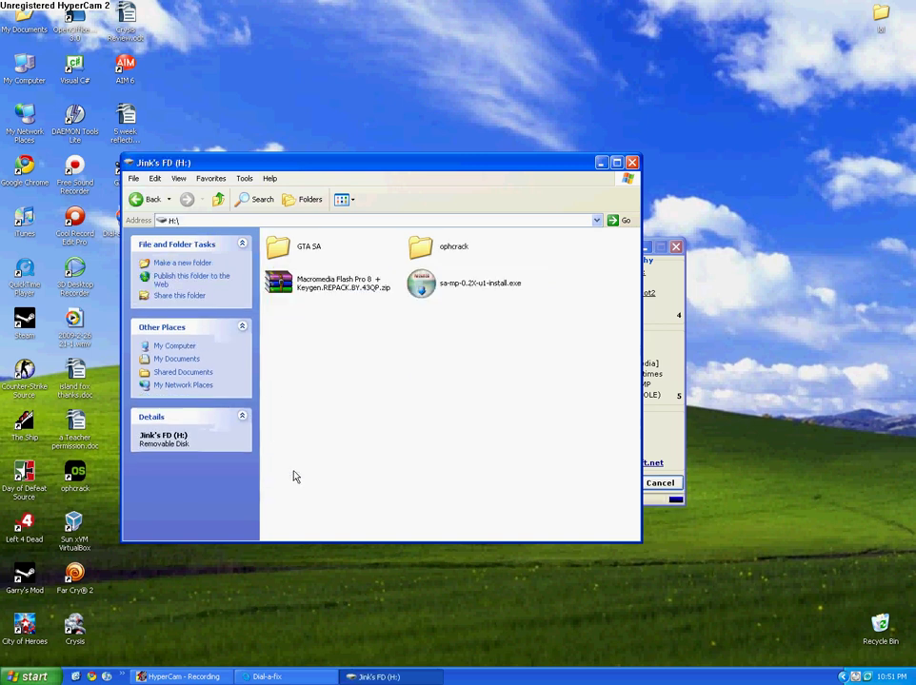
drag(517, 168, 309, 288)
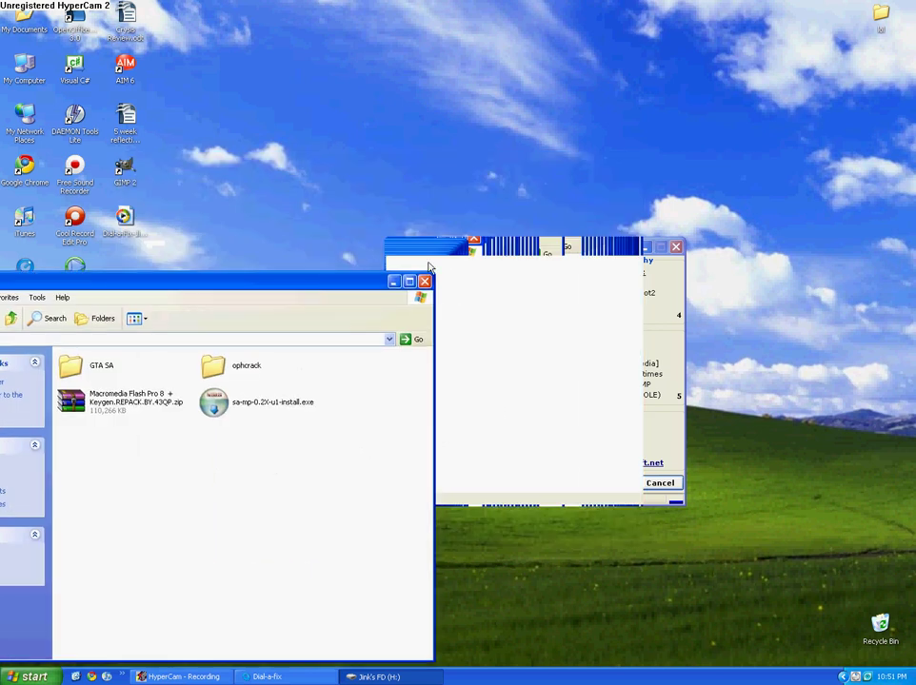
click(395, 283)
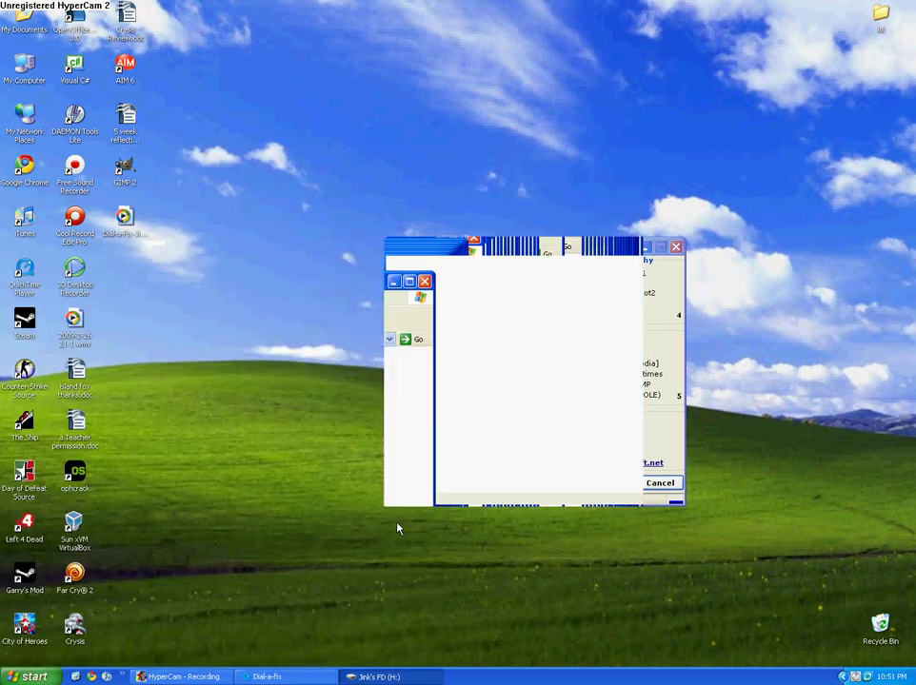
- Minimize Dial-a-fix, copy the Dial-a-fix-v0.60.0.24 desktop folder to removable drive H:, and close the drive window
click(300, 676)
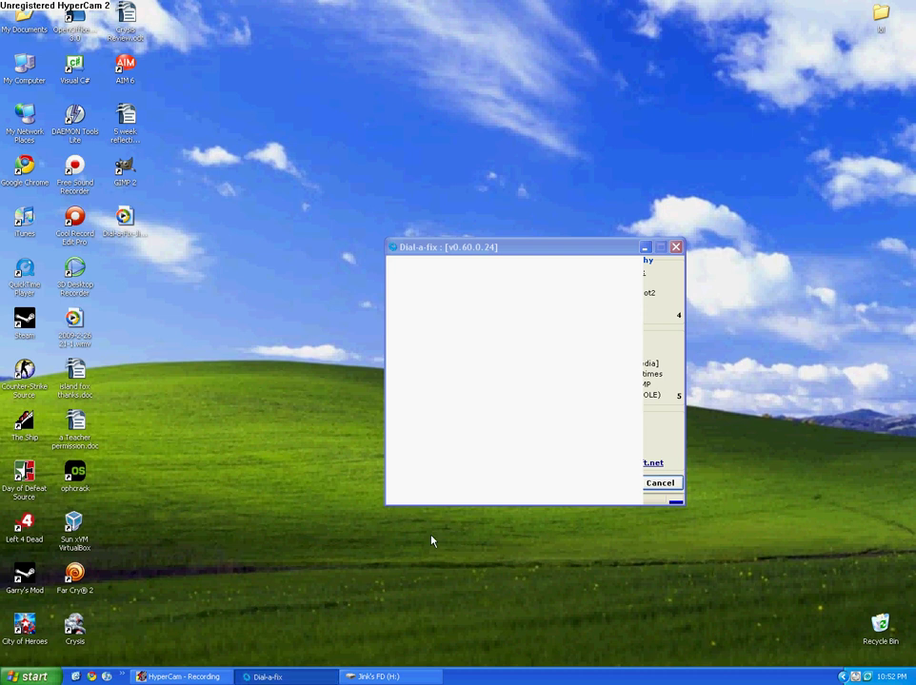
click(645, 248)
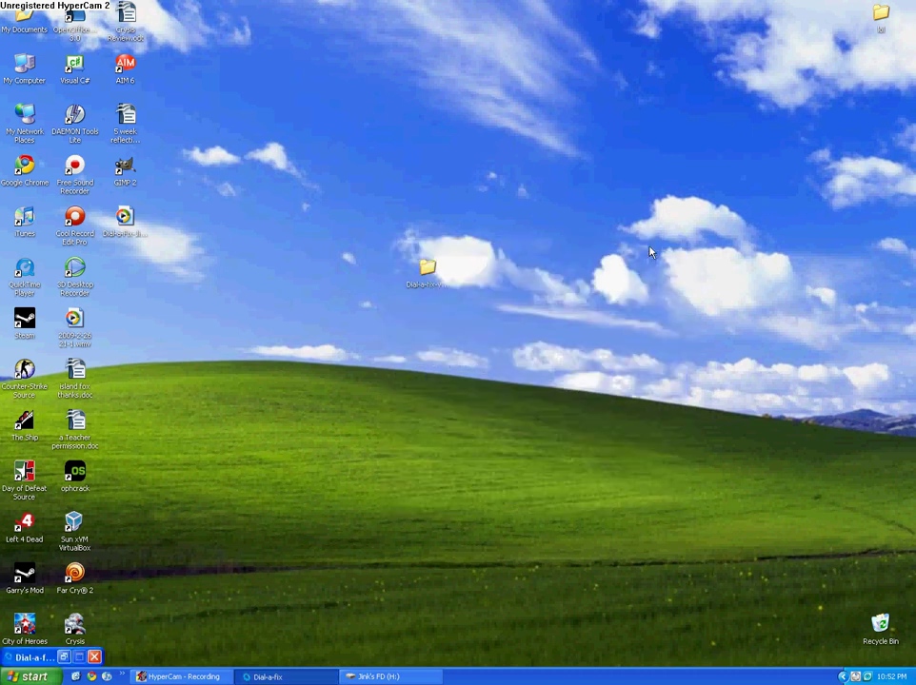
click(427, 266)
right_click(428, 263)
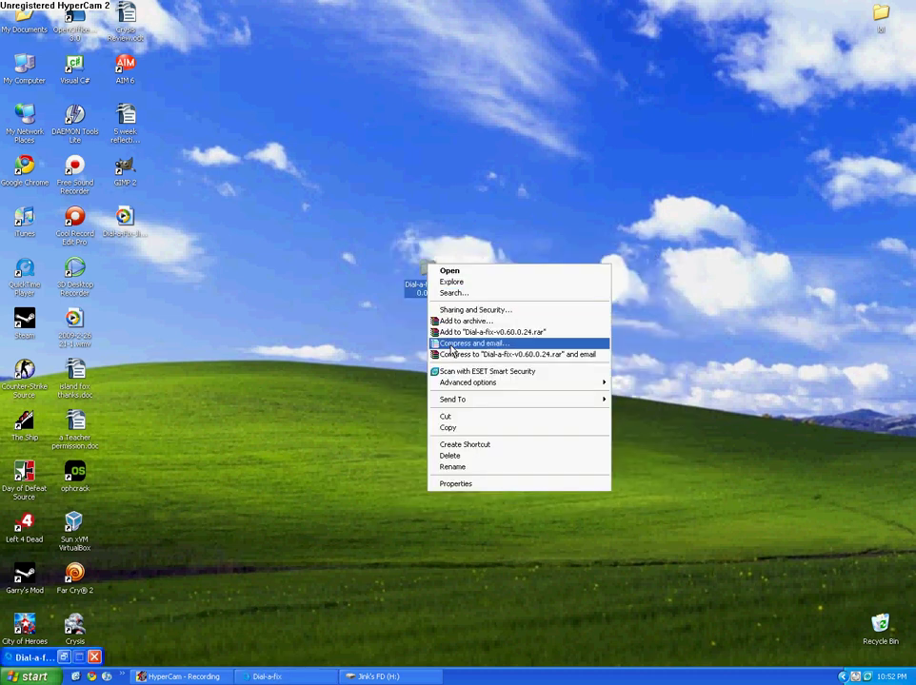
click(452, 427)
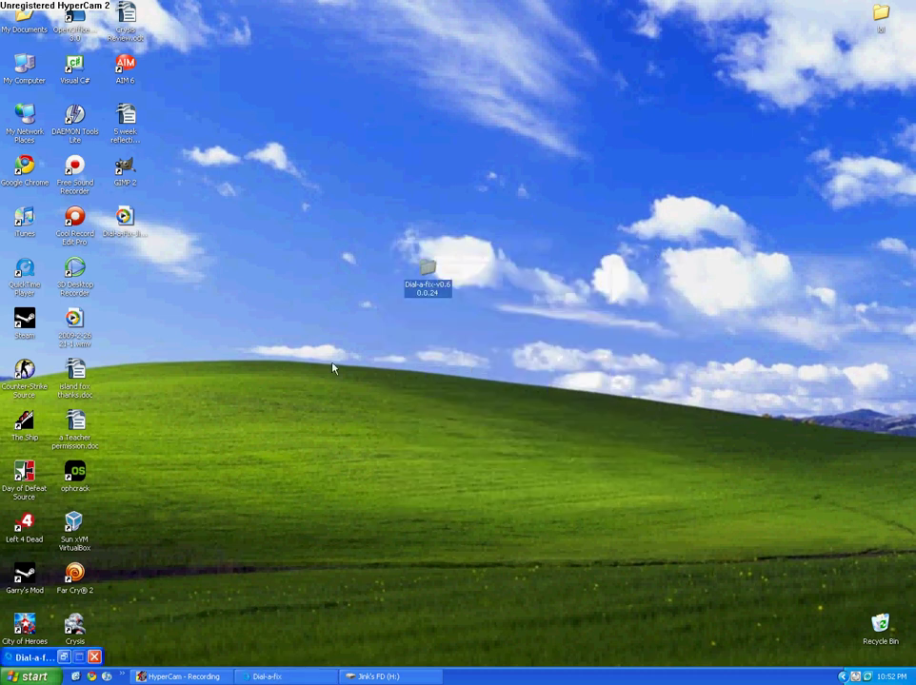
click(400, 675)
right_click(212, 515)
click(225, 559)
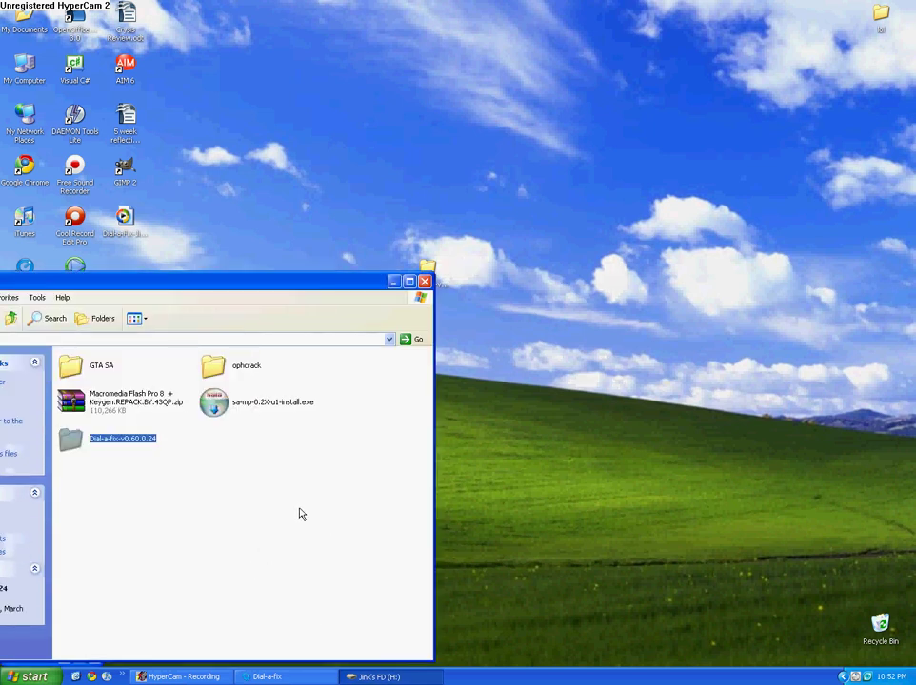
click(424, 282)
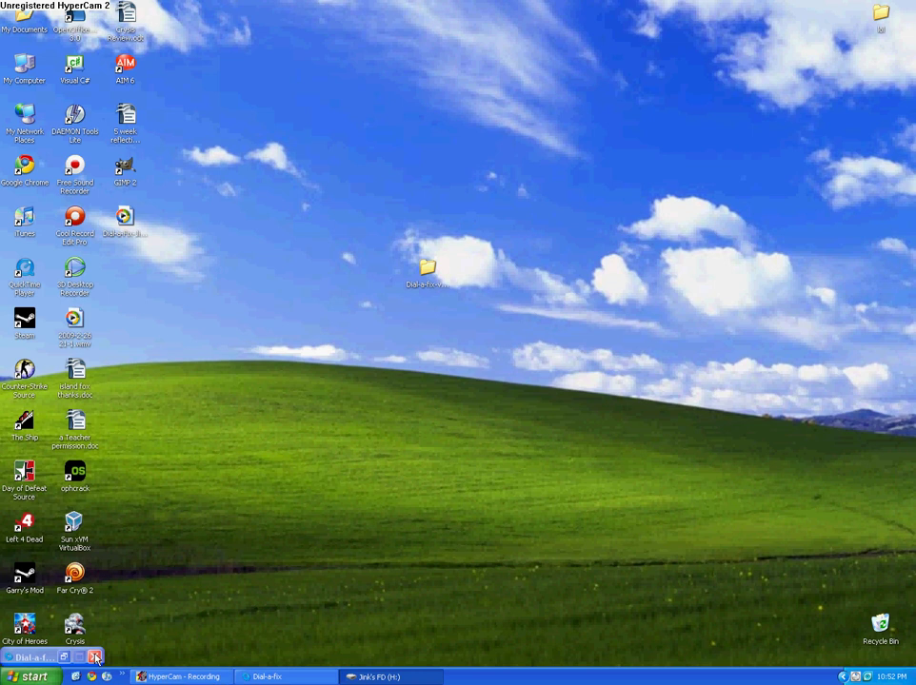
- Restore the Dial-a-fix window and dismiss the shdocvw.dll registration error
click(67, 658)
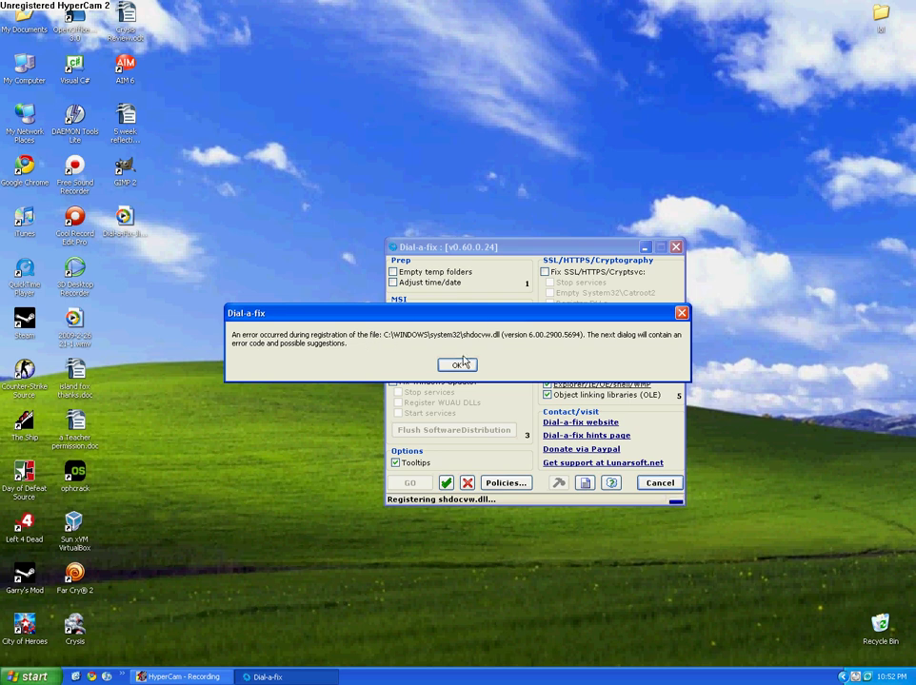
drag(491, 322, 491, 439)
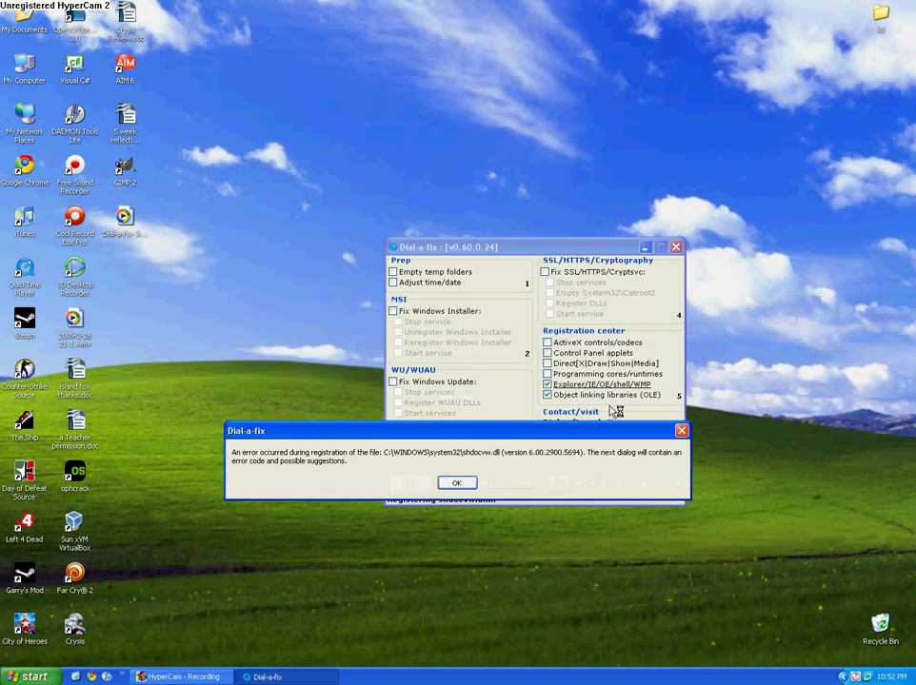
click(456, 484)
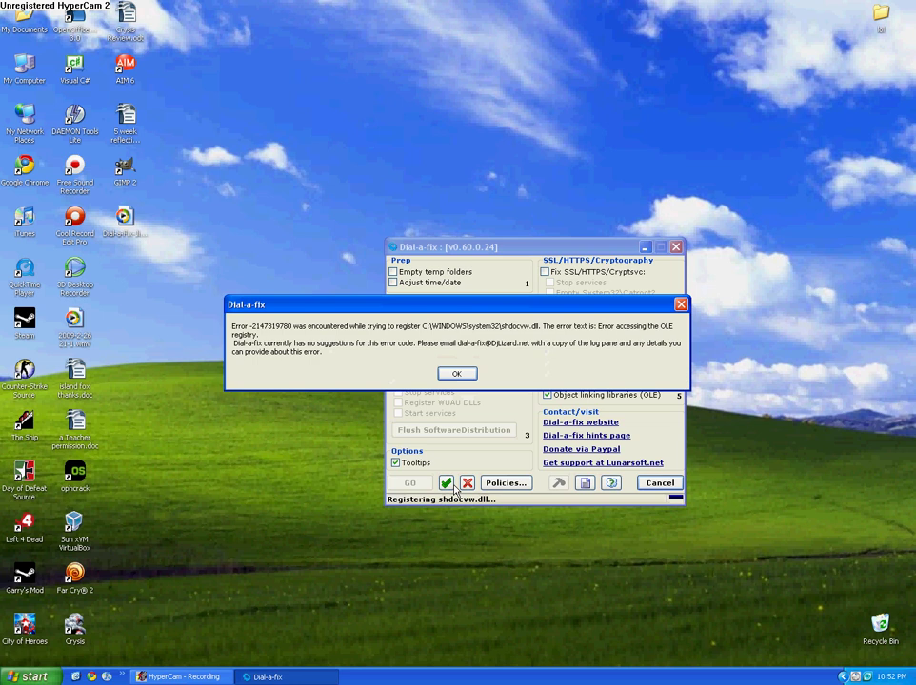
- Dismiss the remaining registration error for shdocvw.dll and close Dial-a-fix once its repairs are finished
key(Return)
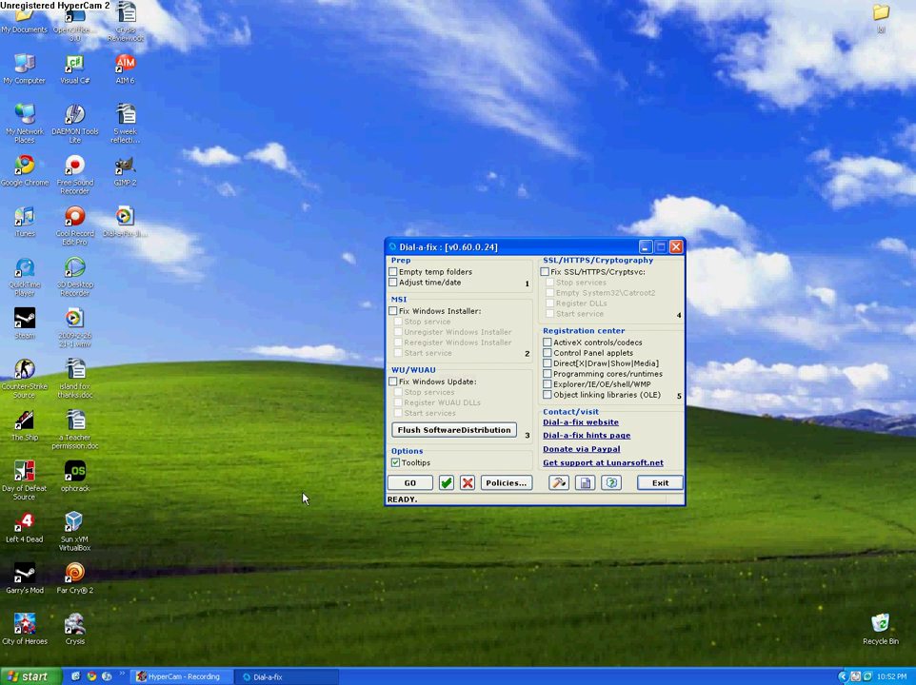
click(675, 246)
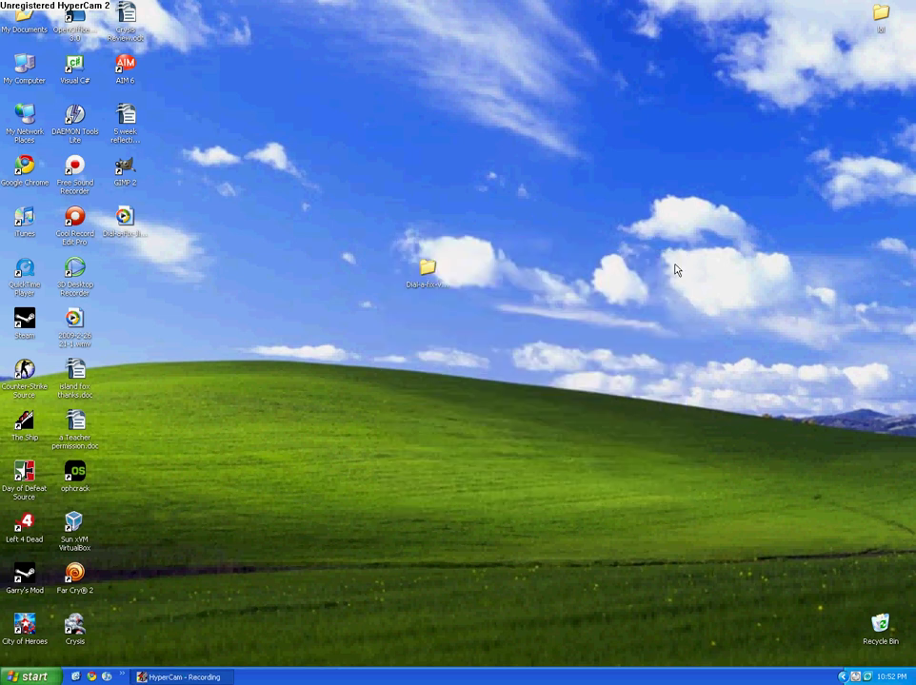
- Switch to ESET Smart Security, start a standard scan of the local disks, and minimize it to show the desktop
double_click(867, 678)
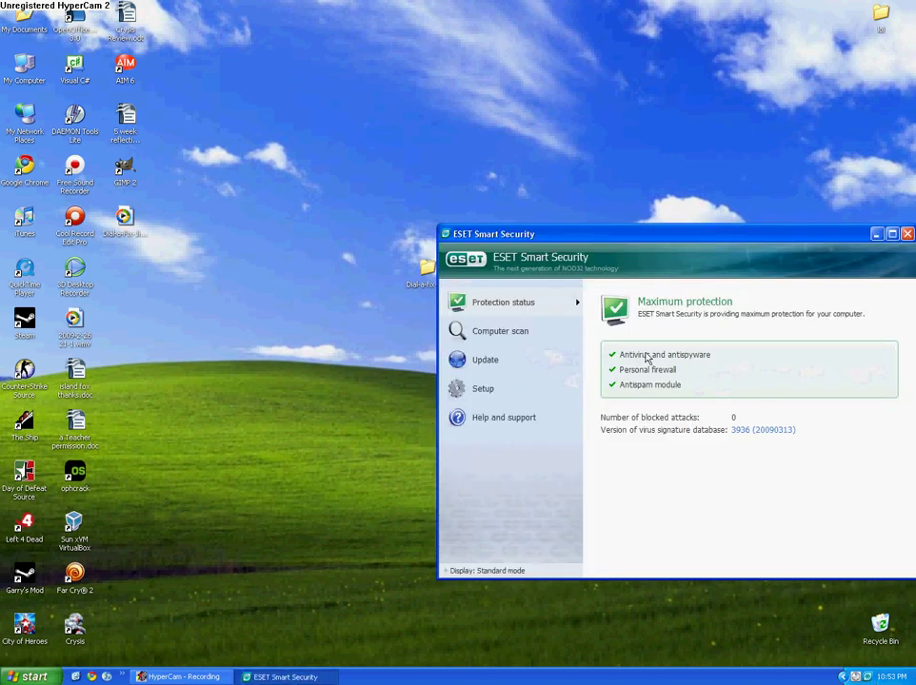
click(501, 333)
drag(572, 237, 294, 165)
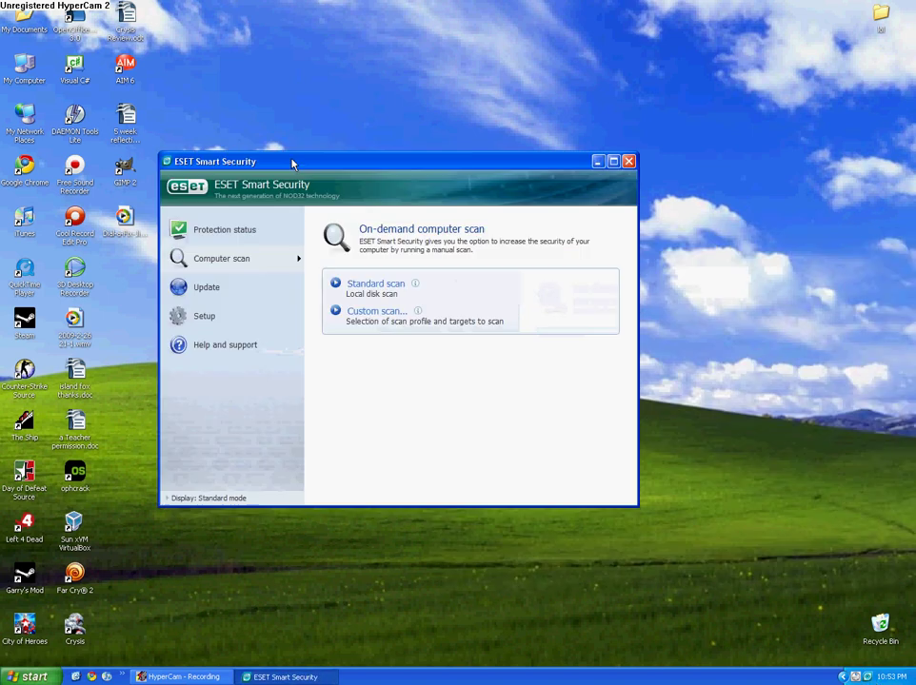
click(367, 286)
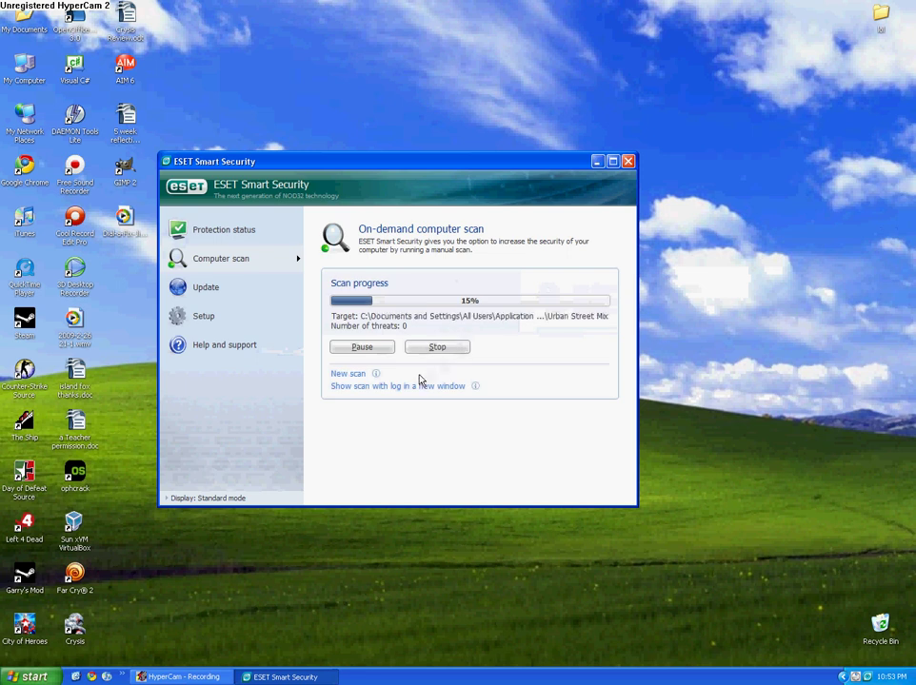
key(super+d)
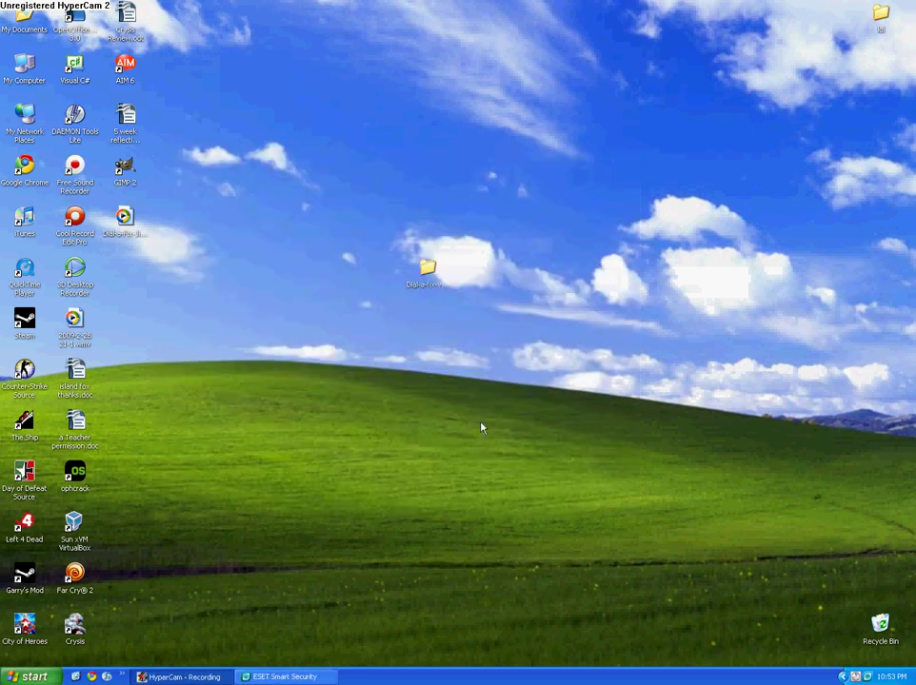